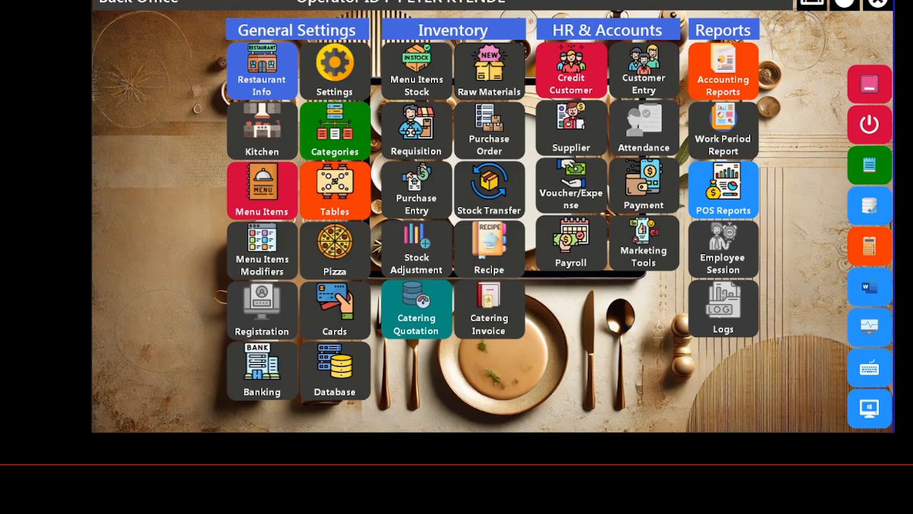
Step: Start a new raw material product named TILAPIA in the RESTAURANT category with the description 400 GRAMS
{"action": "left_click", "coordinate": [487, 85]}
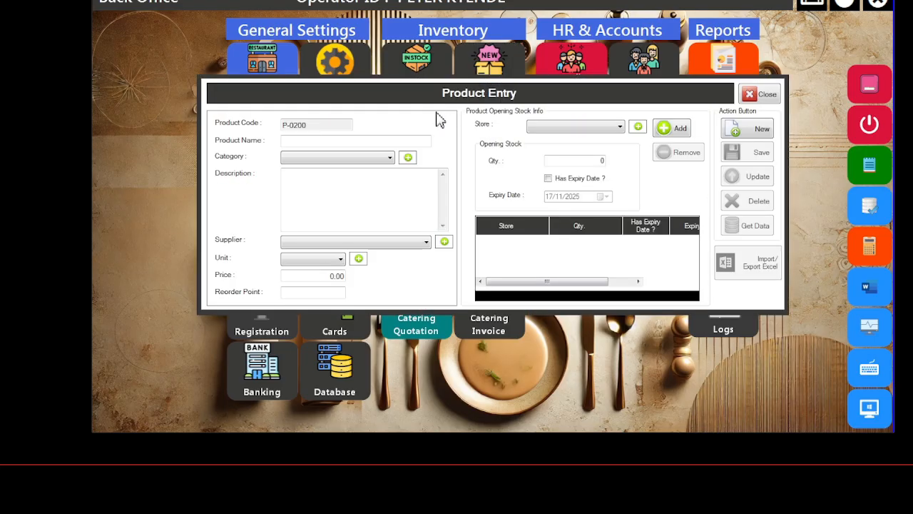
{"action": "left_click", "coordinate": [291, 140]}
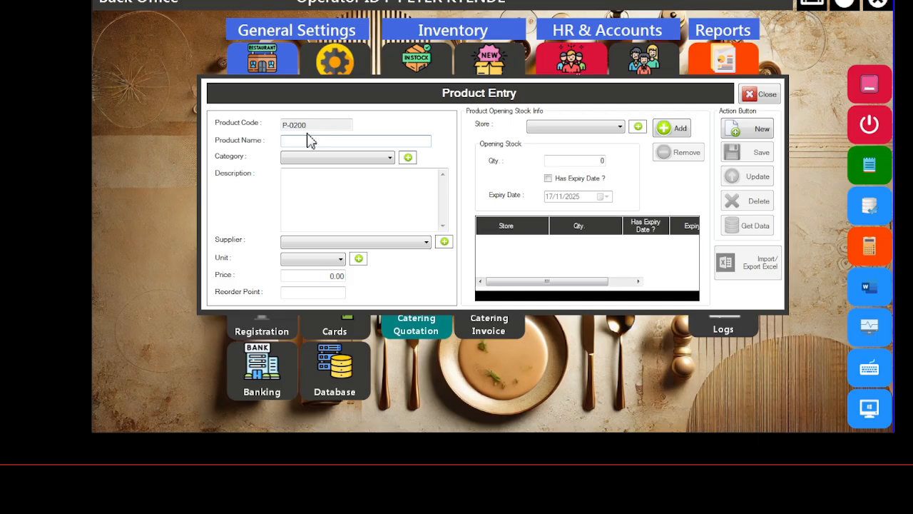
{"action": "type", "text": "TILAPIA"}
{"action": "left_click", "coordinate": [304, 158]}
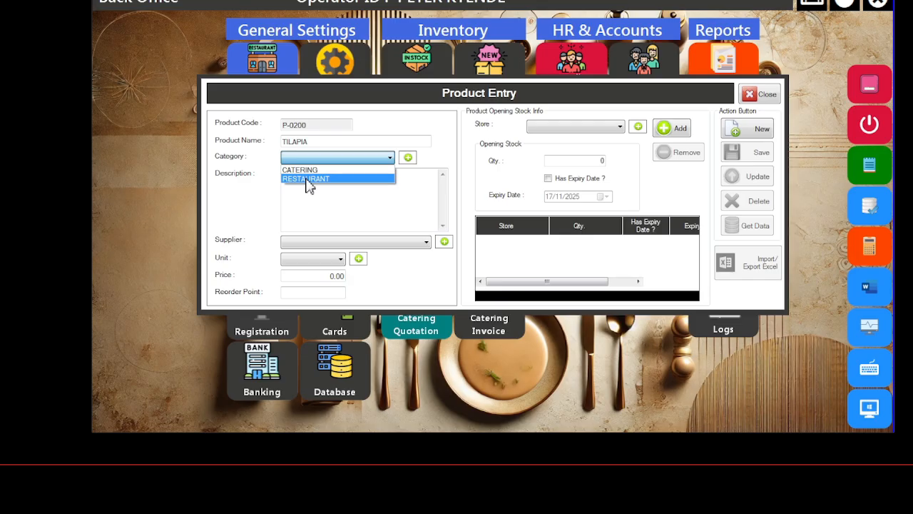
{"action": "left_click", "coordinate": [307, 184]}
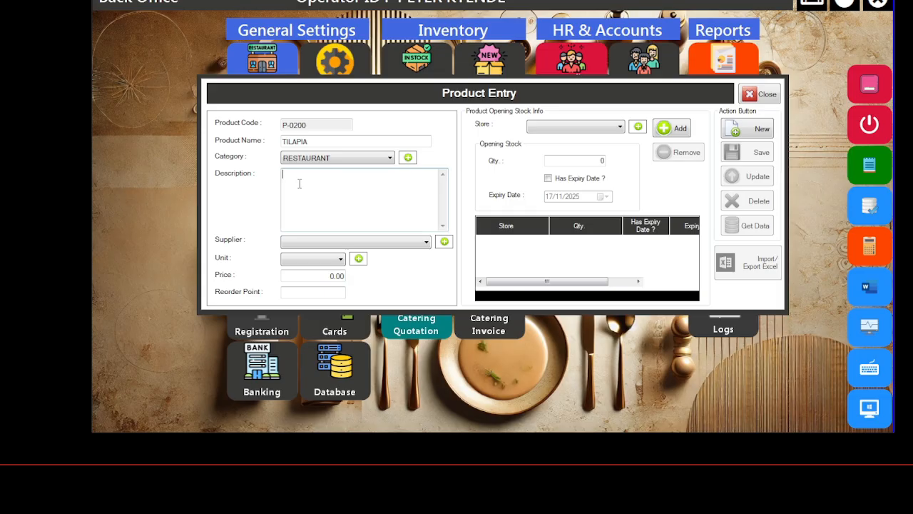
{"action": "left_click", "coordinate": [297, 183]}
{"action": "type", "text": "400 GRAMS"}
Step: Choose a supplier for the new TILAPIA product and set its unit to Pcs, price to 300 and reorder point to 2
{"action": "left_click", "coordinate": [402, 242]}
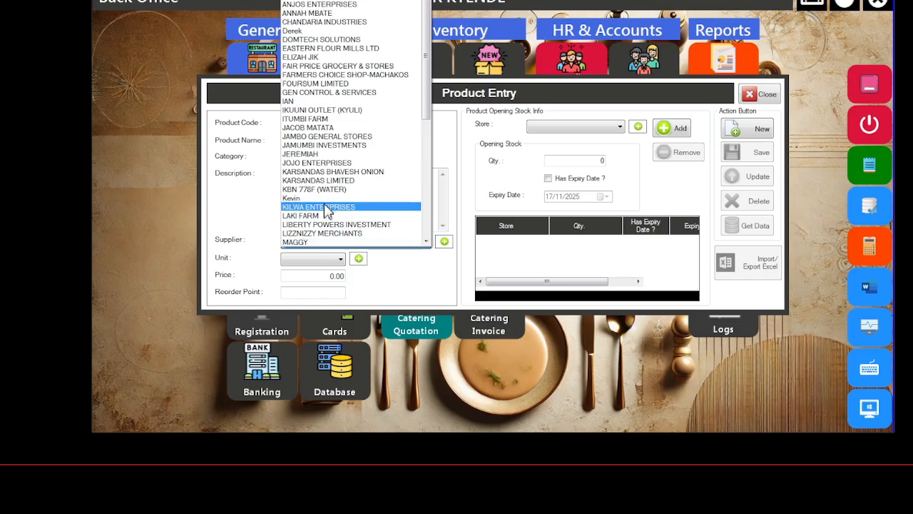
{"action": "left_click", "coordinate": [314, 153]}
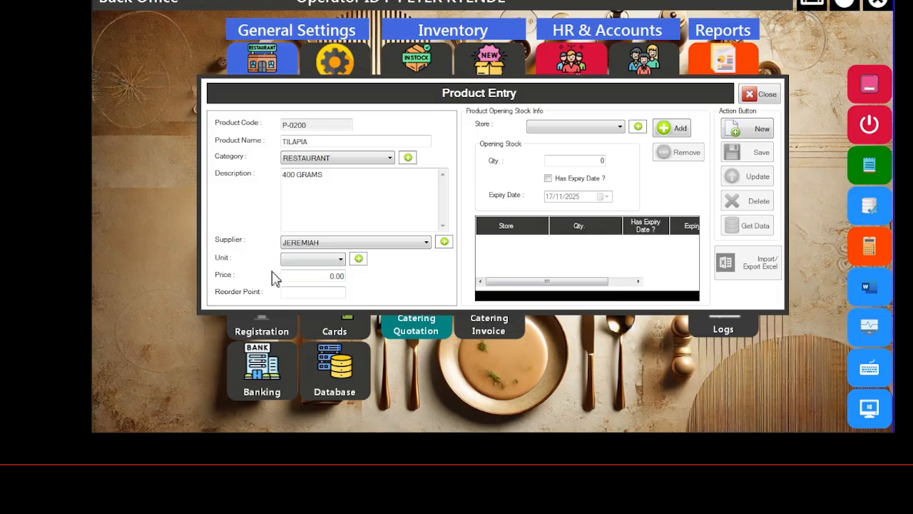
{"action": "left_click", "coordinate": [320, 263]}
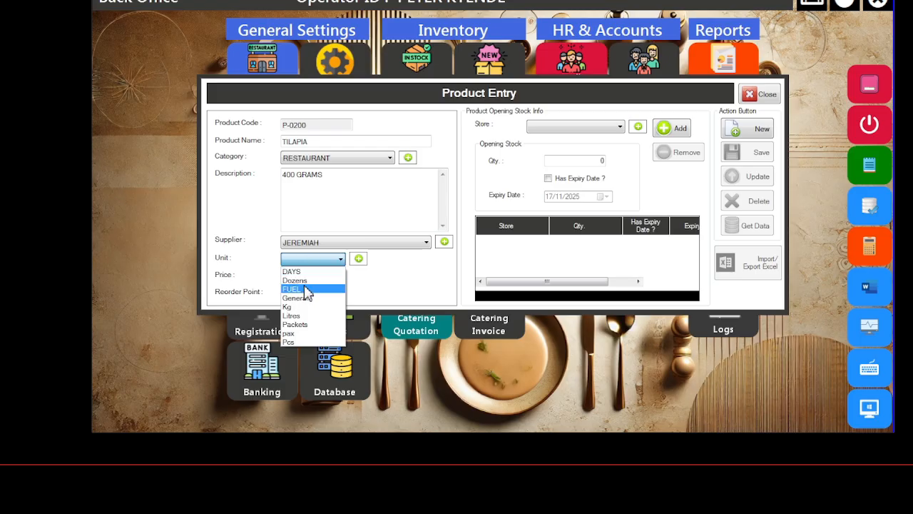
{"action": "left_click", "coordinate": [302, 343]}
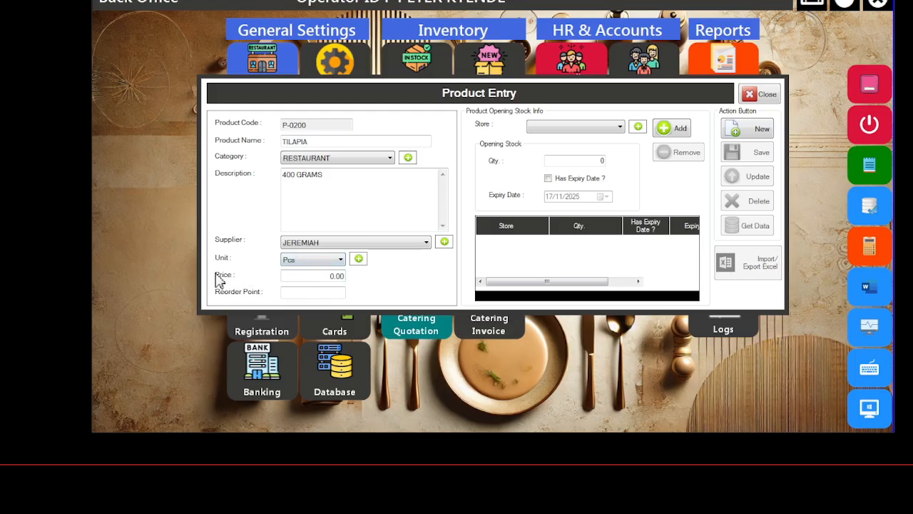
{"action": "left_click", "coordinate": [341, 277]}
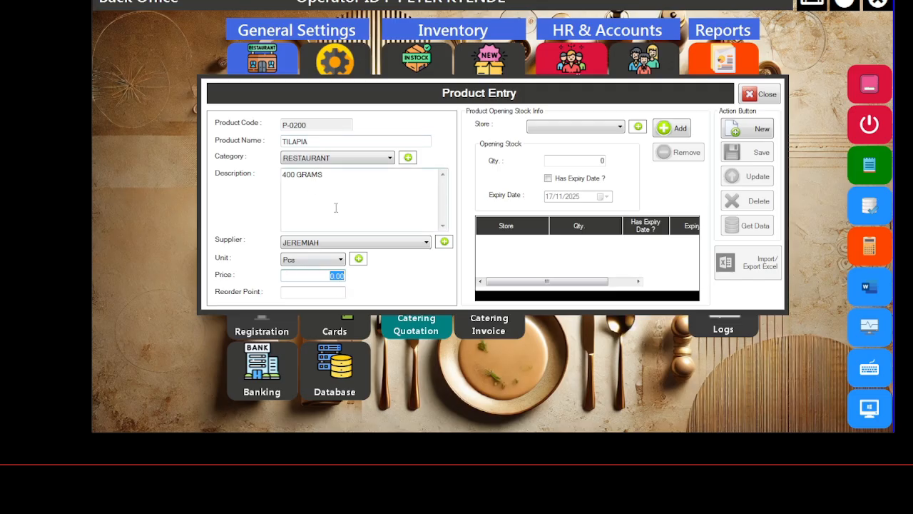
{"action": "type", "text": "300"}
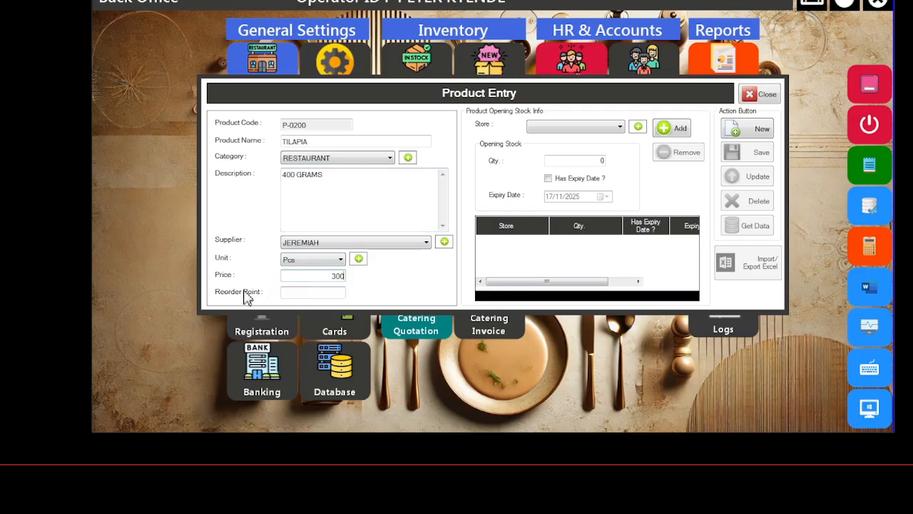
{"action": "left_click", "coordinate": [312, 291]}
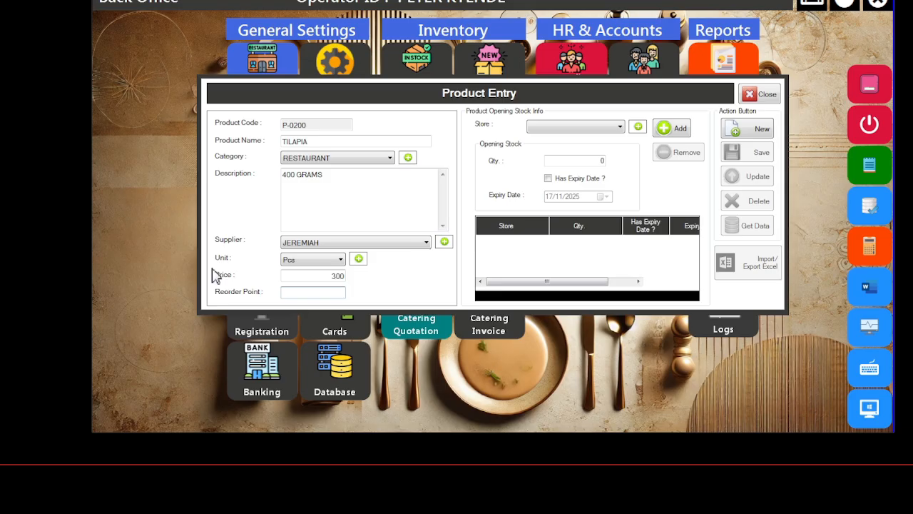
{"action": "type", "text": "2"}
Step: Add an opening stock of 10 in the STORE ROOM without an expiry date, and close the product entry without saving
{"action": "left_click", "coordinate": [584, 131]}
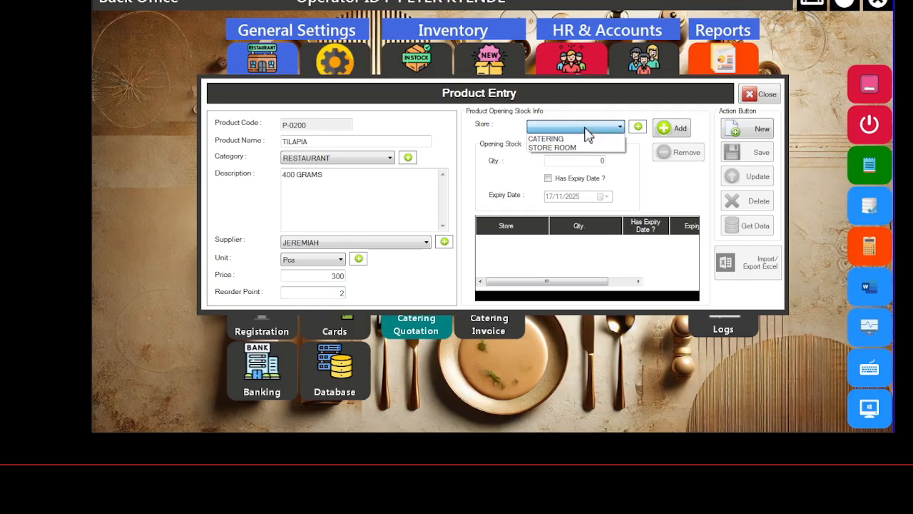
{"action": "left_click", "coordinate": [569, 148]}
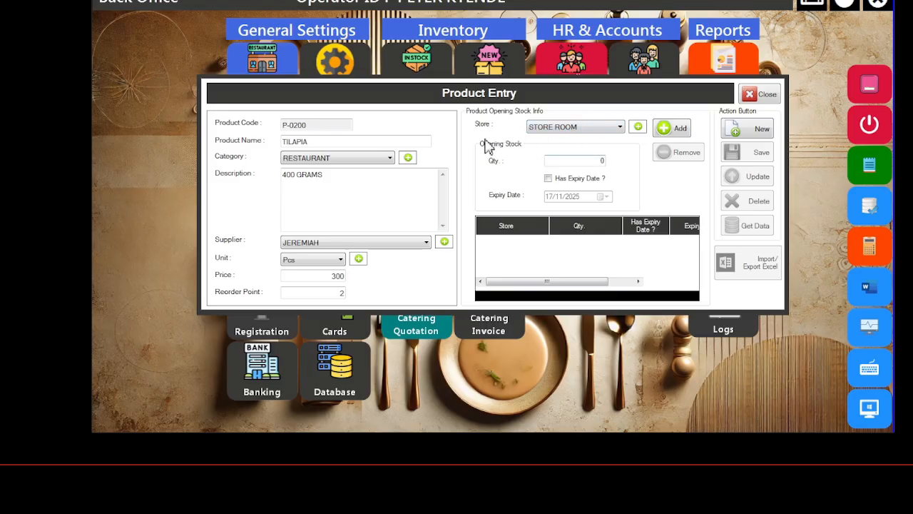
{"action": "left_click", "coordinate": [574, 160]}
{"action": "type", "text": "10"}
{"action": "left_click", "coordinate": [677, 131]}
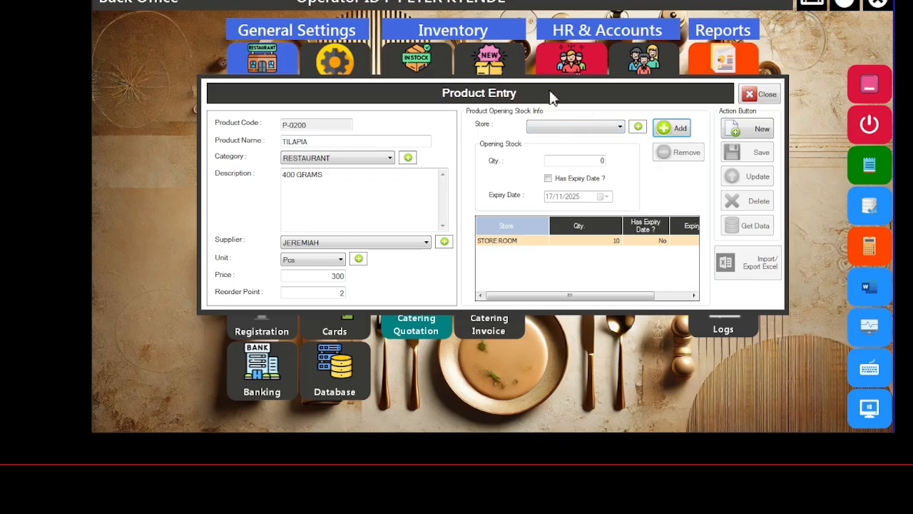
{"action": "left_click", "coordinate": [753, 95]}
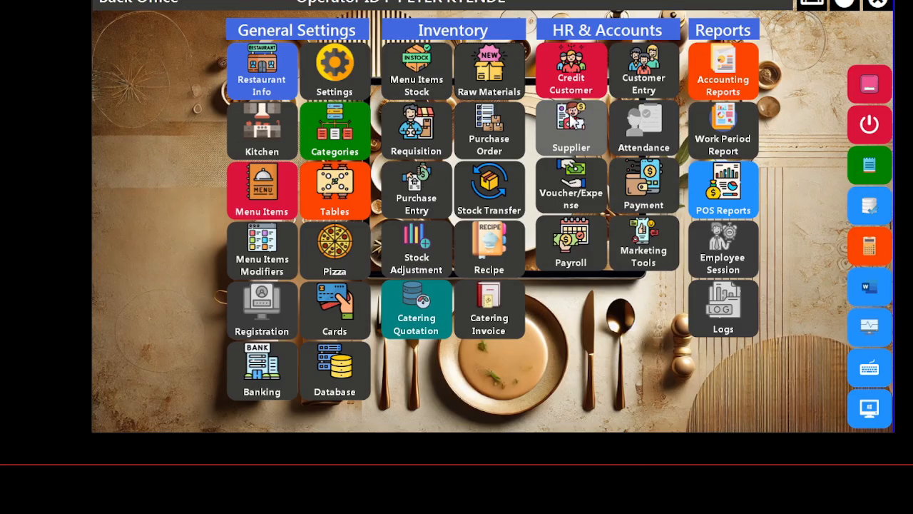
{"action": "left_click", "coordinate": [494, 81]}
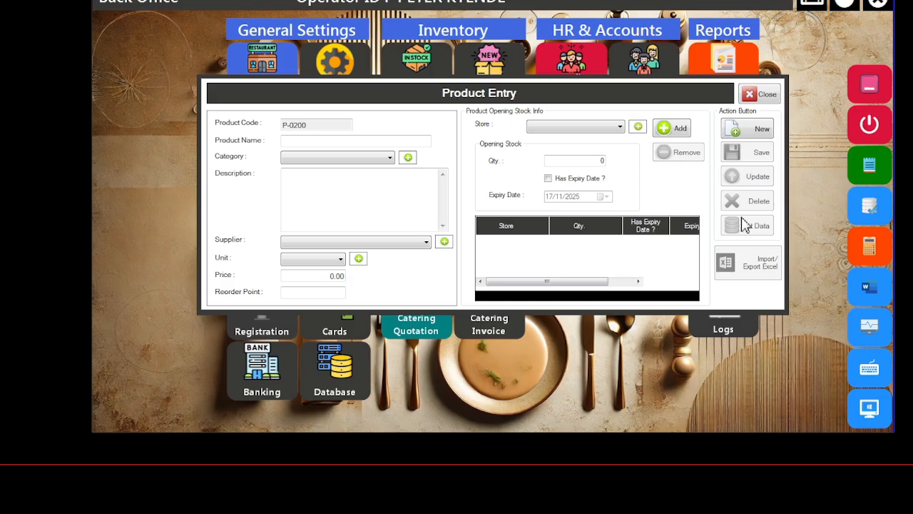
{"action": "left_click", "coordinate": [763, 94]}
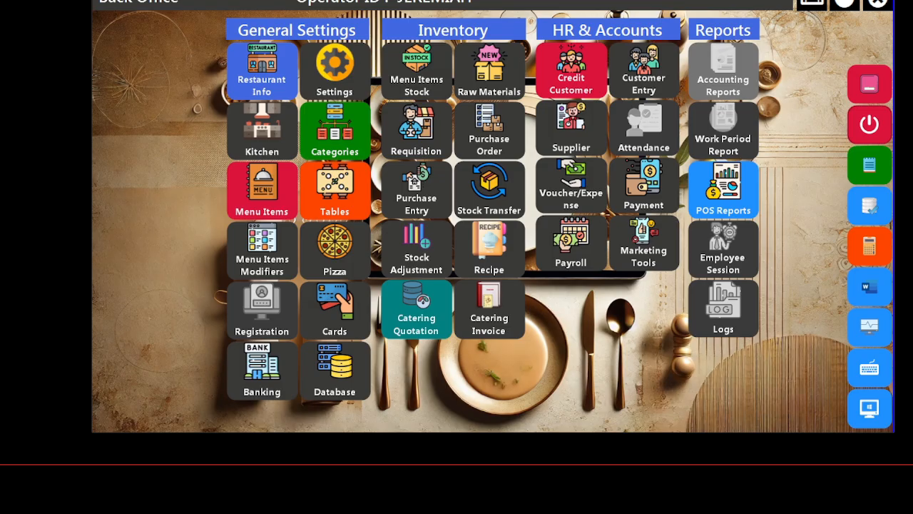
Step: Find the existing TILAPIA raw material in the list of products and load its record into the product entry form
{"action": "left_click", "coordinate": [492, 80]}
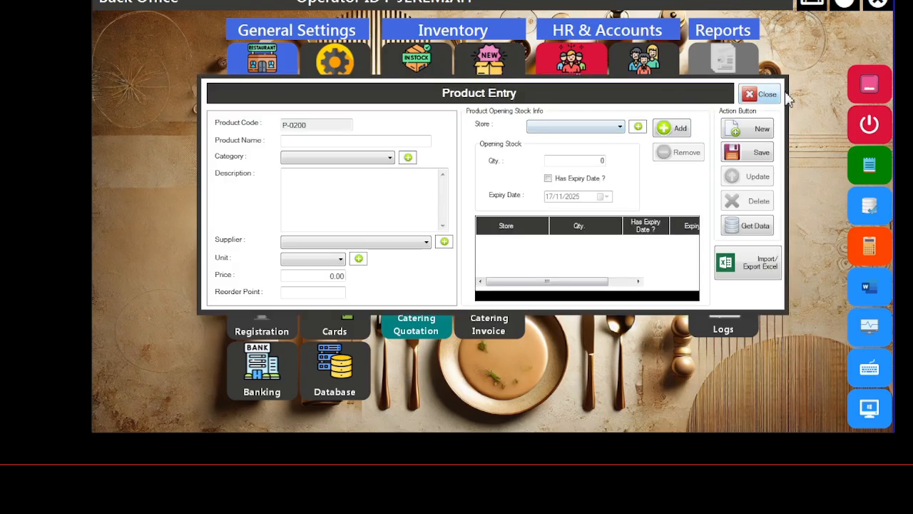
{"action": "left_click", "coordinate": [750, 227]}
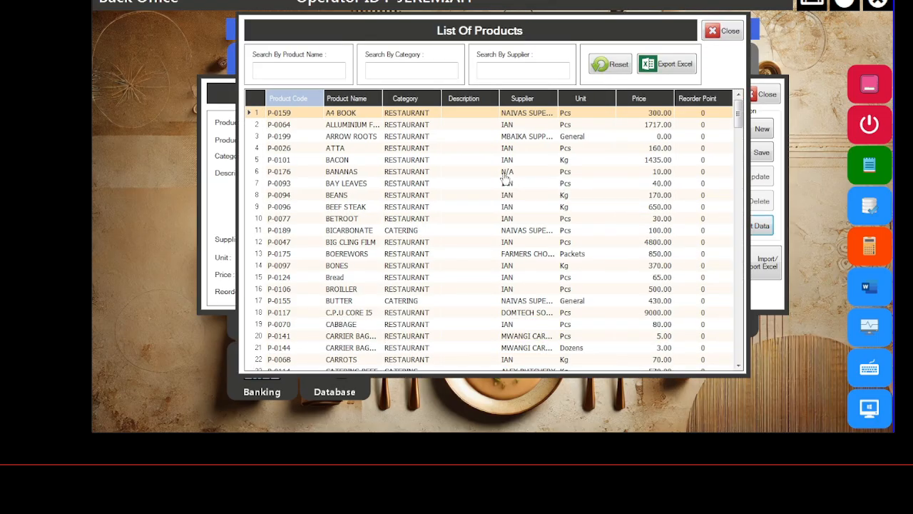
{"action": "scroll", "coordinate": [393, 149], "scroll_direction": "down", "scroll_amount": 2}
{"action": "scroll", "coordinate": [394, 150], "scroll_direction": "down", "scroll_amount": 20}
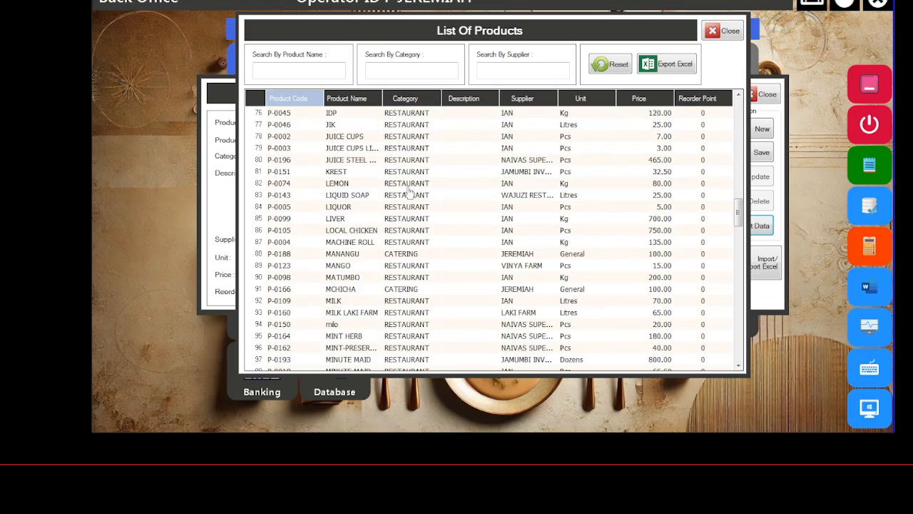
{"action": "scroll", "coordinate": [366, 169], "scroll_direction": "down", "scroll_amount": 4}
{"action": "scroll", "coordinate": [382, 189], "scroll_direction": "down", "scroll_amount": 20}
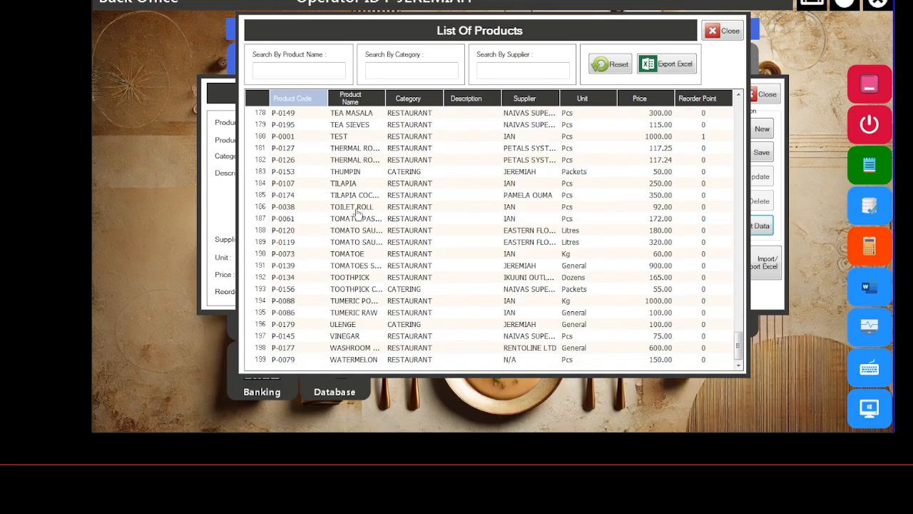
{"action": "left_click", "coordinate": [354, 184]}
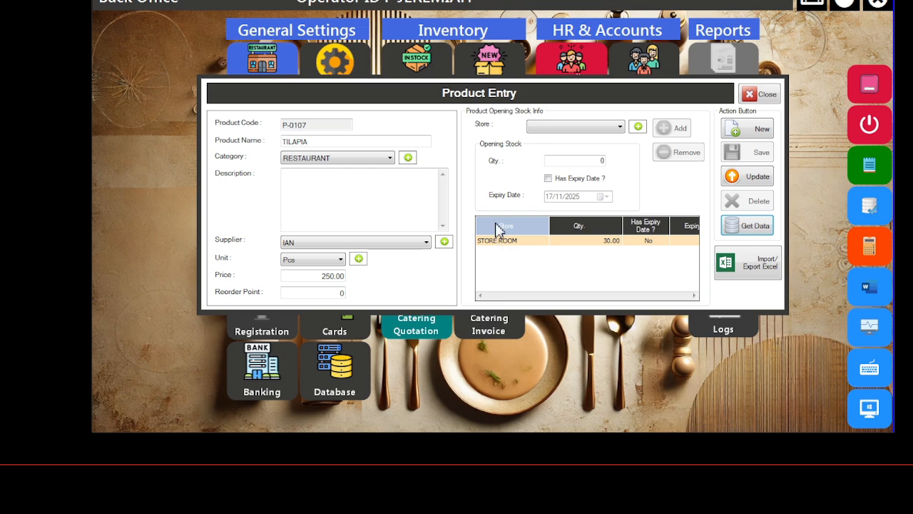
Step: Select a different supplier for TILAPIA and set its unit to General, then close the record without updating it
{"action": "left_click", "coordinate": [391, 244]}
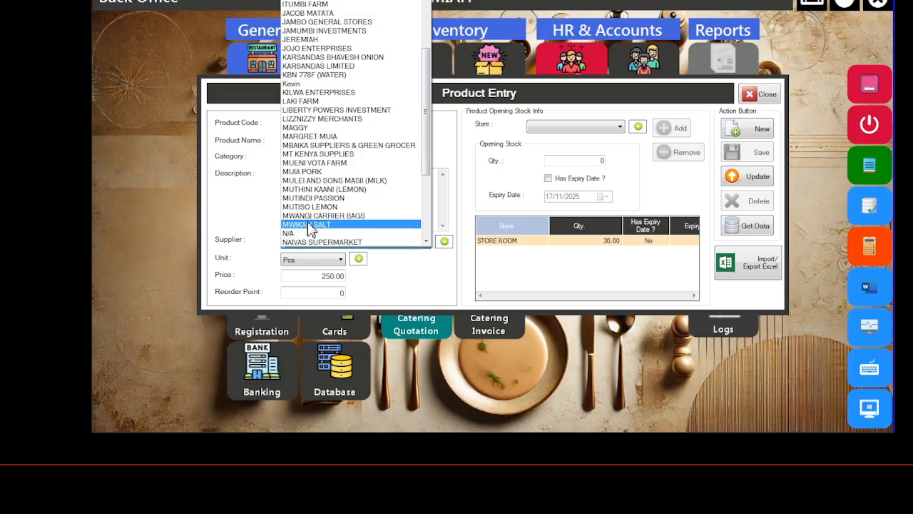
{"action": "left_click", "coordinate": [303, 84]}
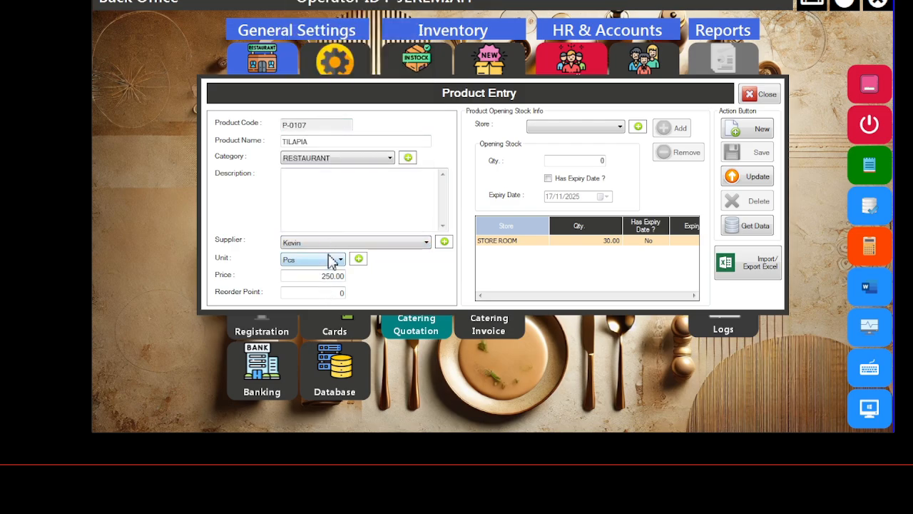
{"action": "left_click", "coordinate": [332, 259]}
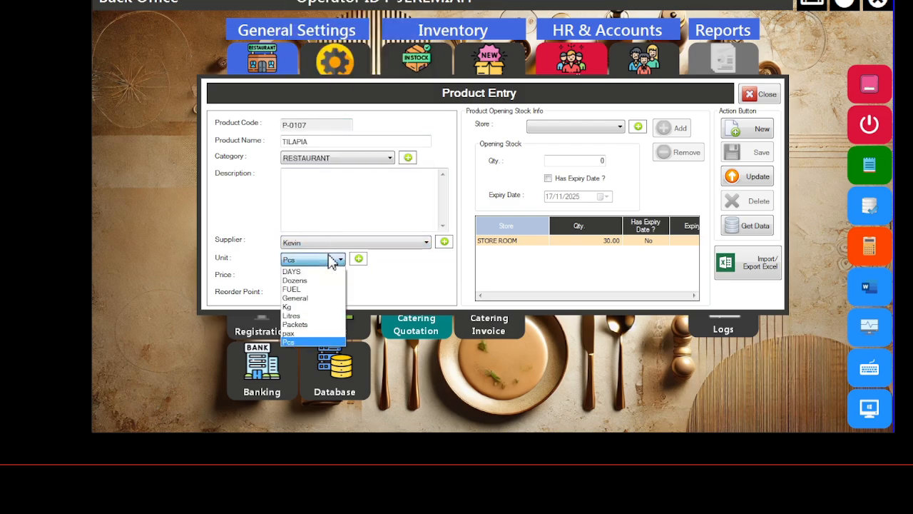
{"action": "left_click", "coordinate": [302, 298]}
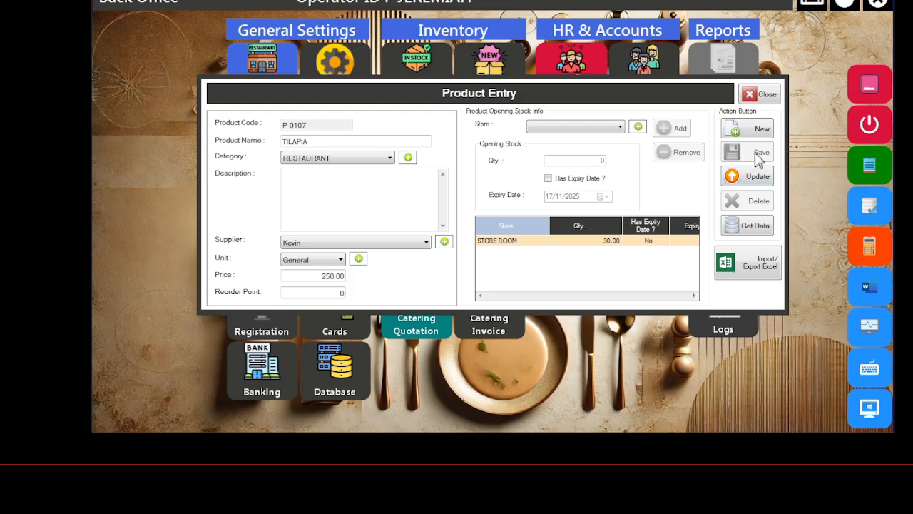
{"action": "left_click", "coordinate": [765, 98]}
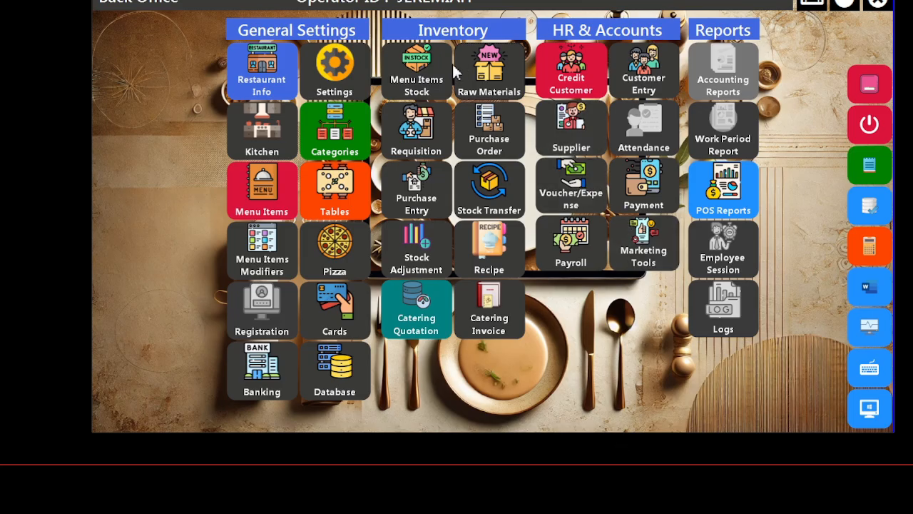
Step: Load the BANANAS record from the list of products to view its details, and close the product entry form
{"action": "left_click", "coordinate": [504, 68]}
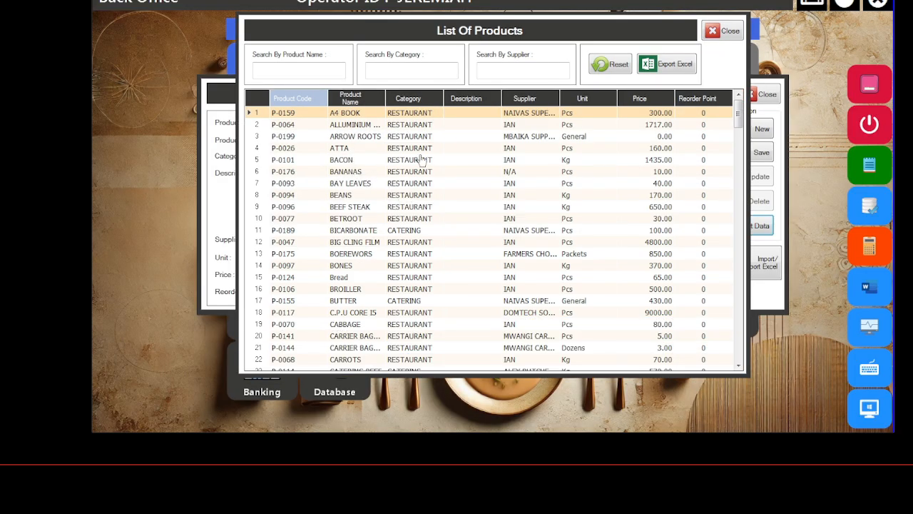
{"action": "left_click", "coordinate": [344, 176]}
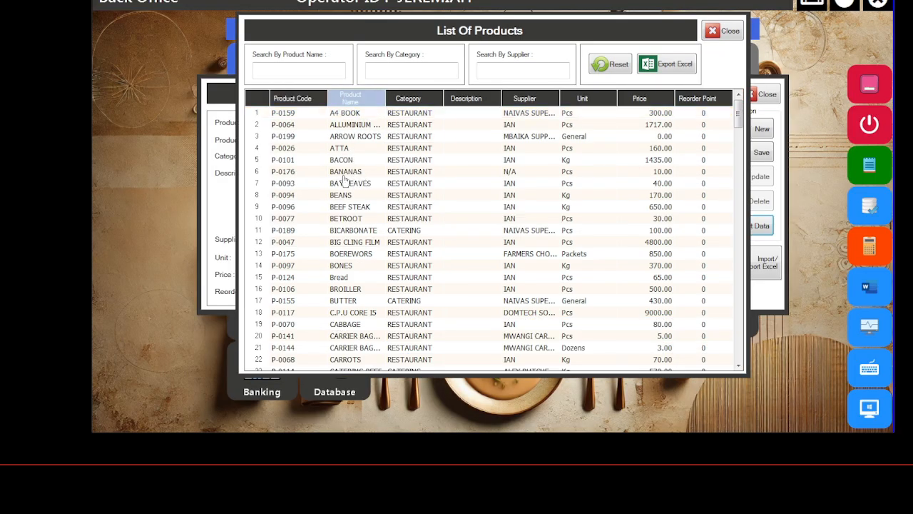
{"action": "double_click", "coordinate": [344, 176]}
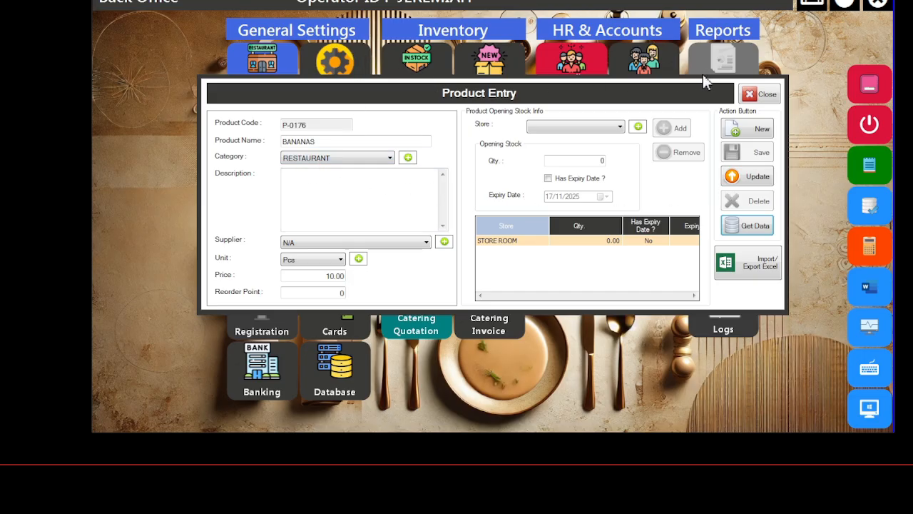
{"action": "left_click", "coordinate": [764, 95]}
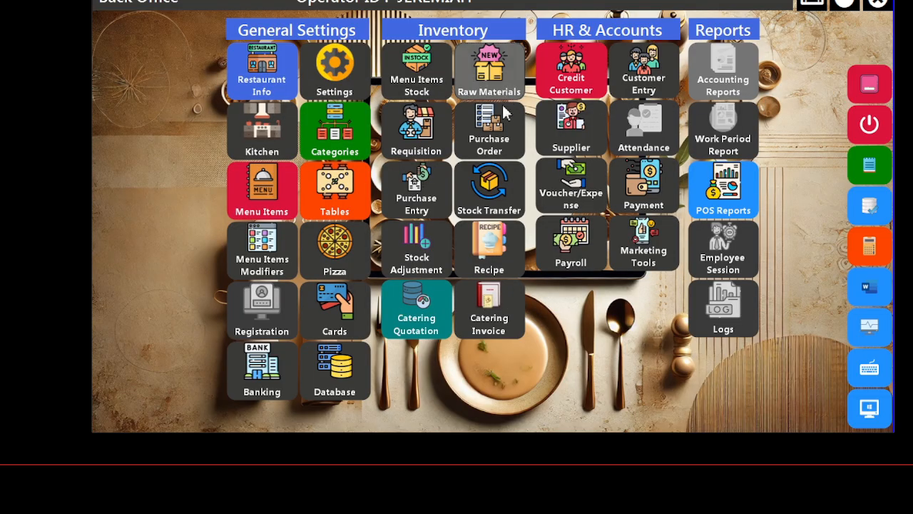